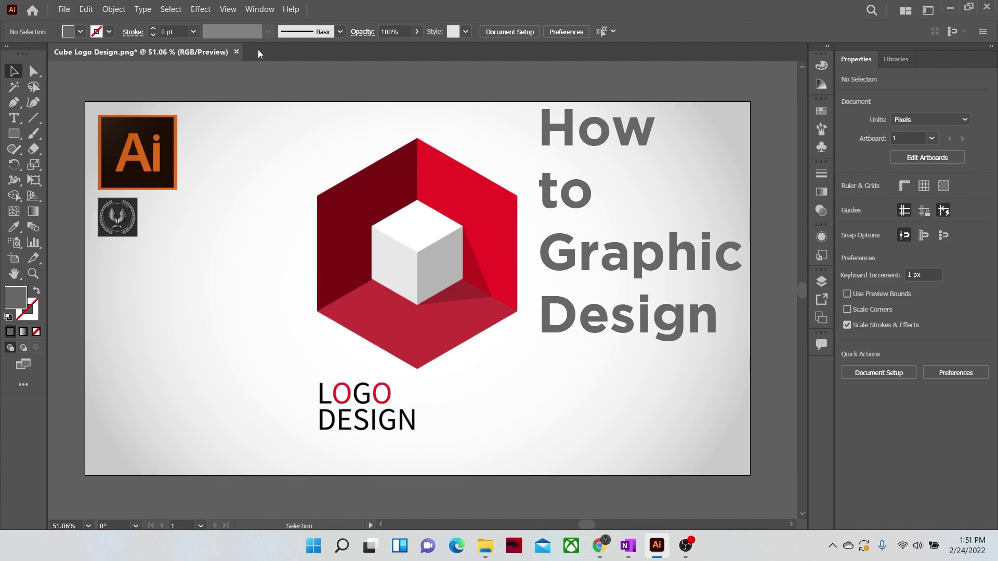
- Show the Navigator panel, enlarge it and float it at the lower right beside the cube logo
left_click(260, 10)
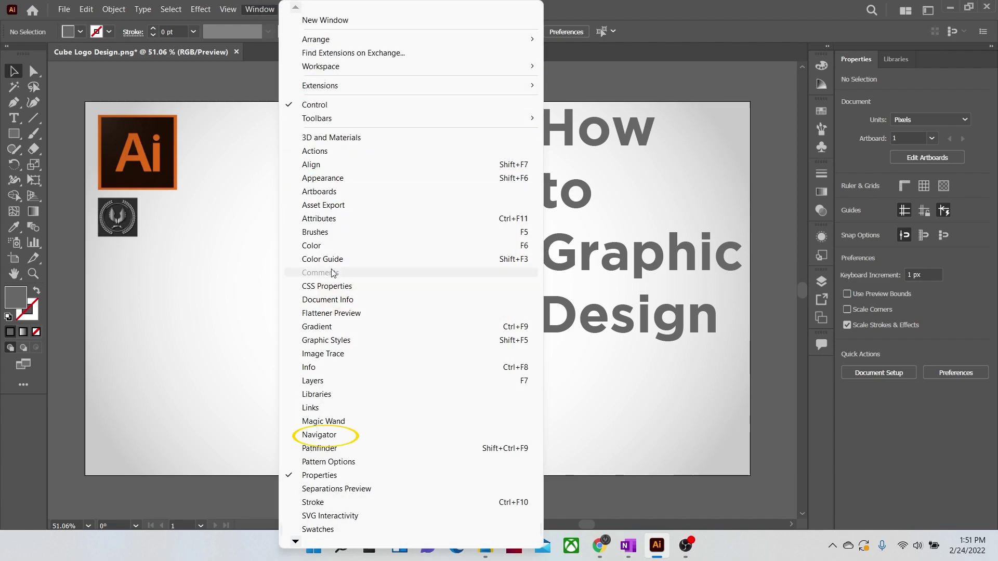
left_click(320, 435)
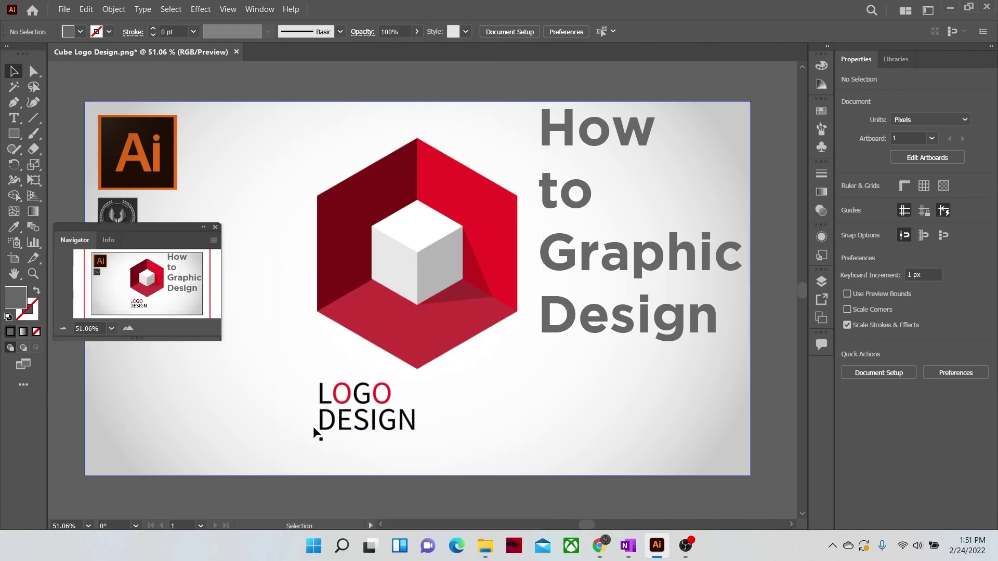
left_click_drag(185, 229, 478, 159)
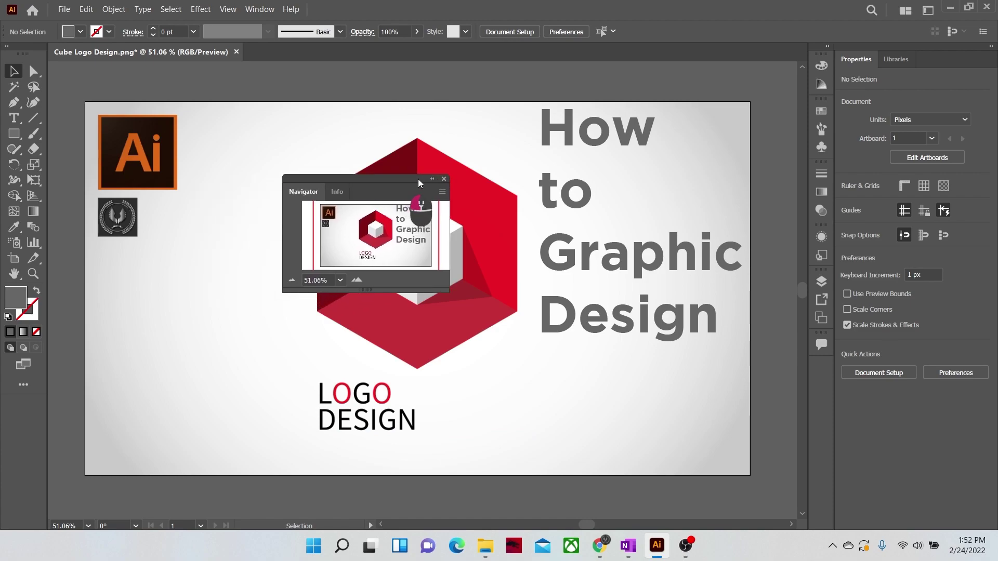
left_click_drag(354, 268, 238, 399)
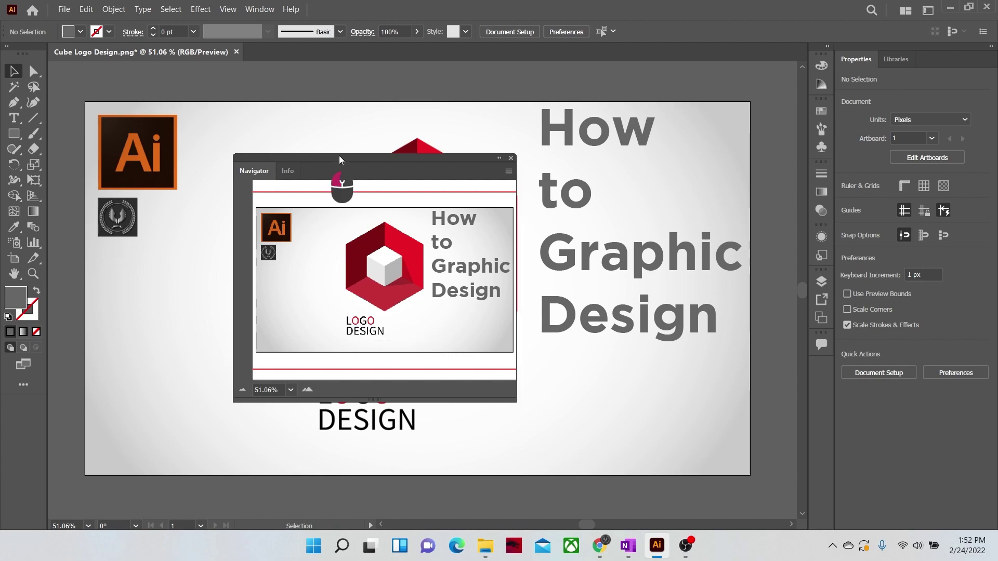
left_click_drag(338, 155, 783, 241)
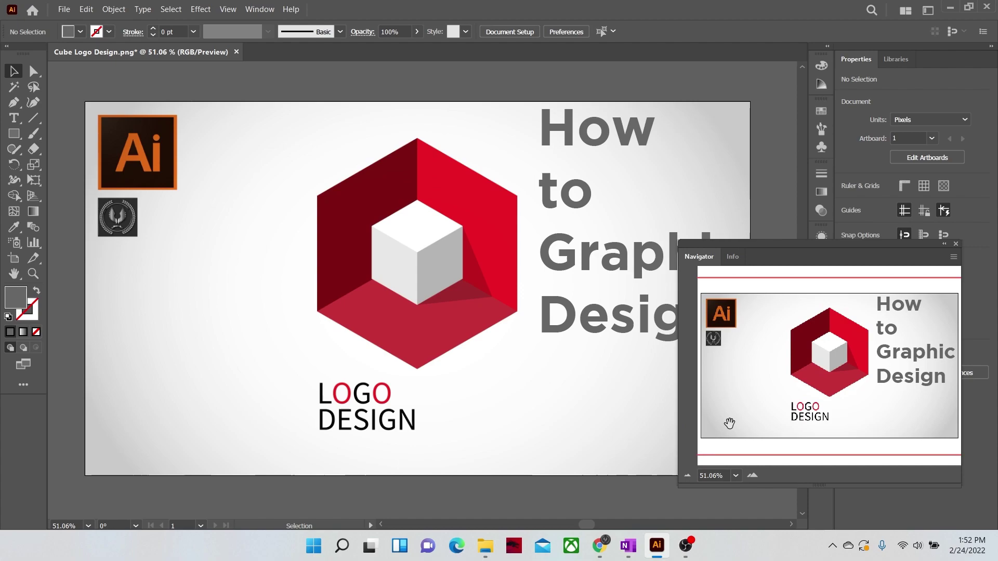
- Zoom in three times on the white cube with the Zoom tool
left_click(35, 273)
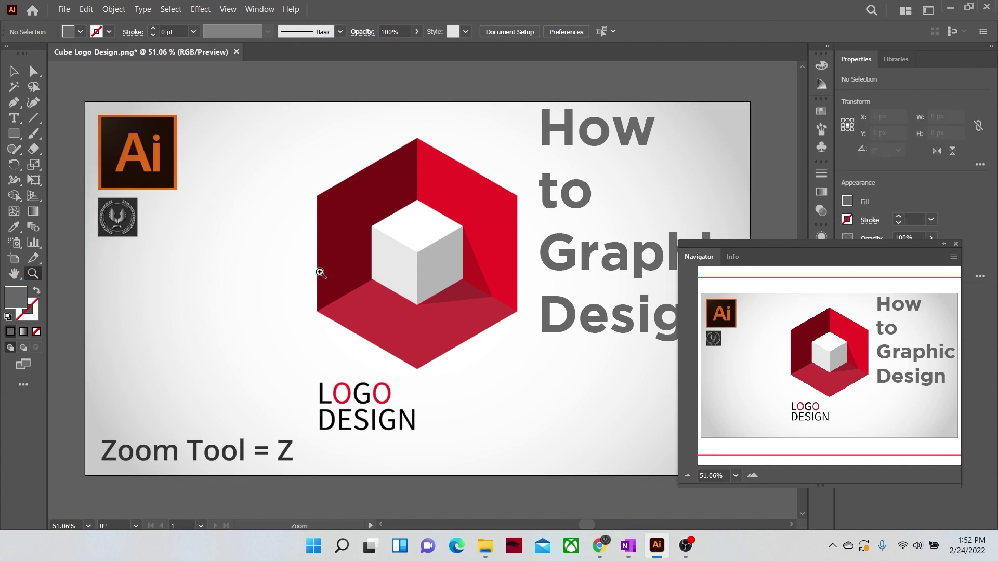
left_click(363, 273)
left_click(450, 280)
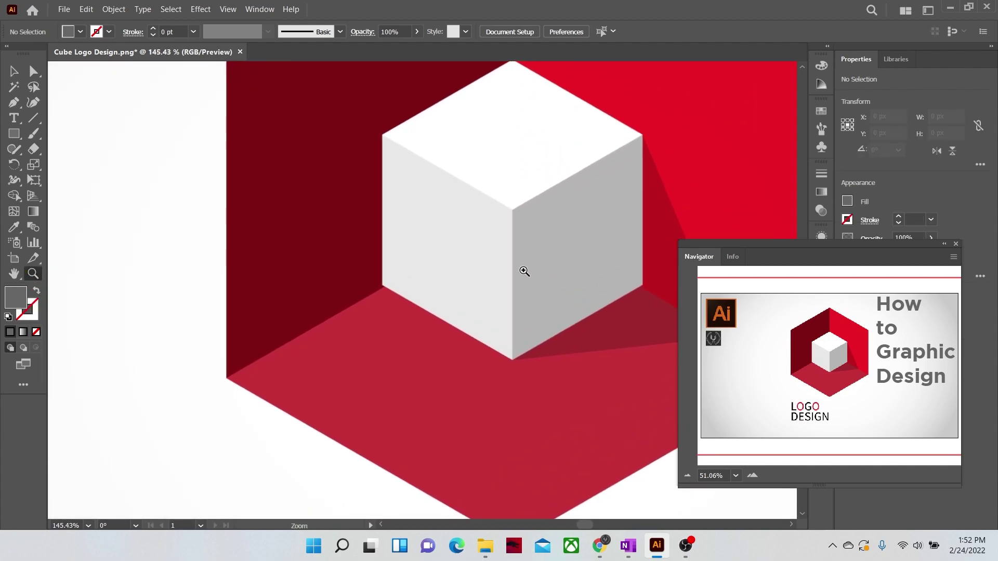
left_click(355, 265)
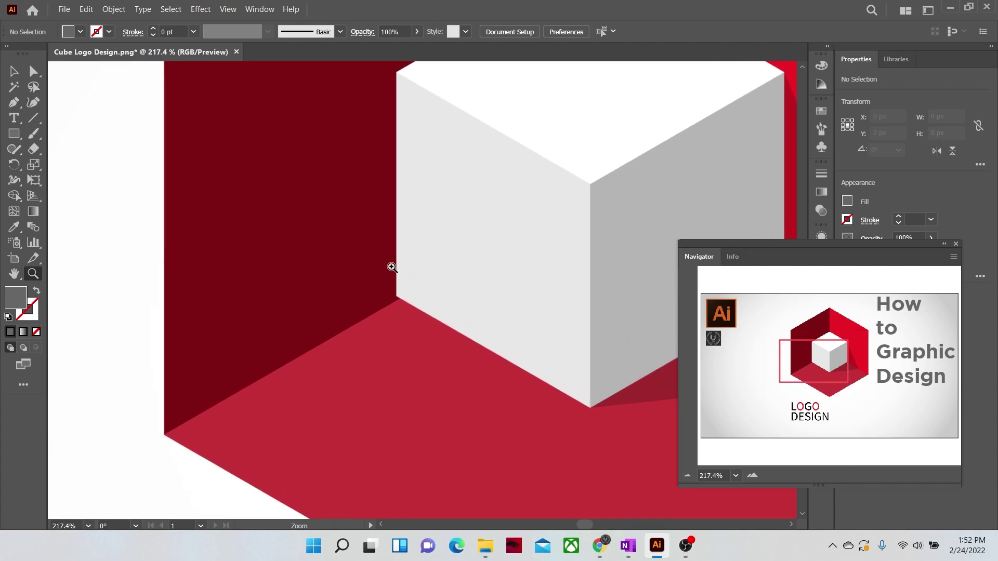
- Pan to the LOGO DESIGN text with the Navigator's view box, then move the panel higher
left_click(14, 71)
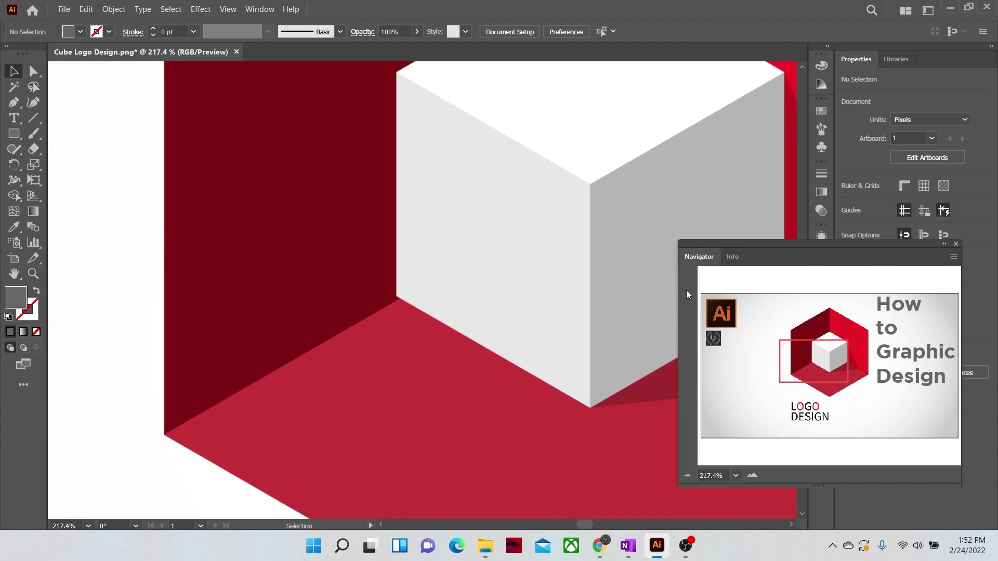
mouse_move(815, 358)
left_mouse_down()
mouse_move(790, 337)
mouse_move(892, 318)
mouse_move(910, 377)
mouse_move(810, 405)
left_mouse_up()
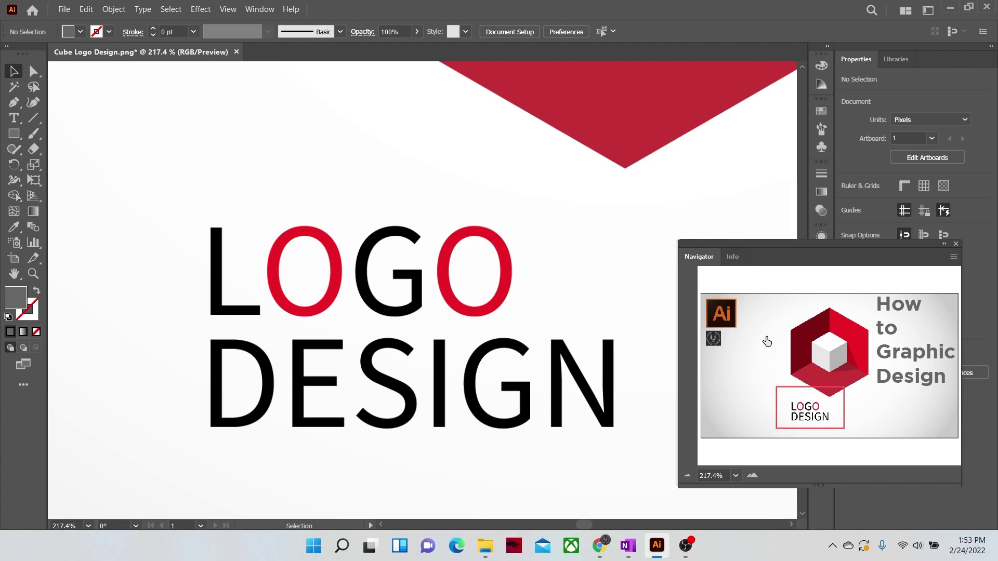
left_click_drag(796, 256, 788, 110)
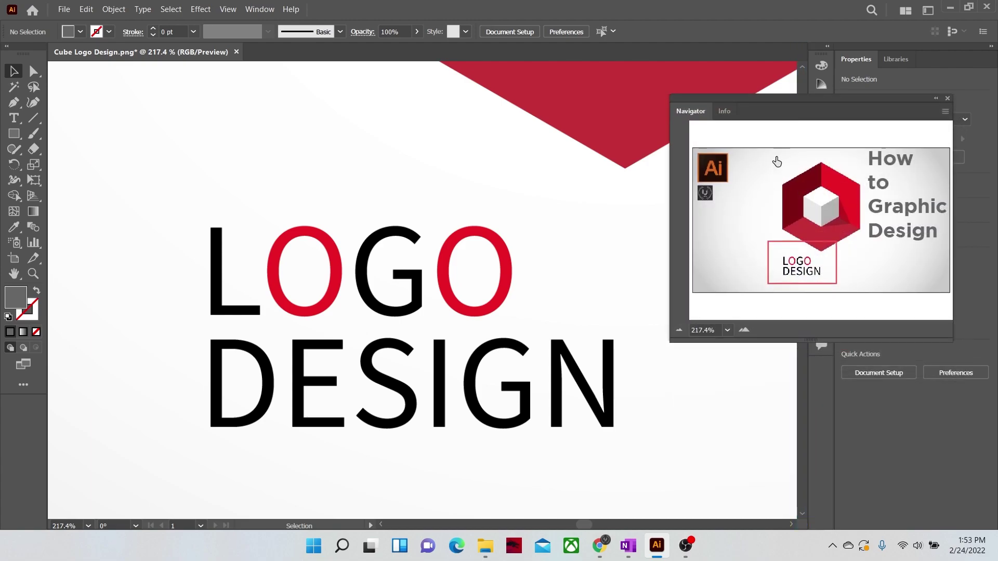
- Zoom in to 300% and 400%, then back out to 150%, with the Navigator buttons
left_click(744, 331)
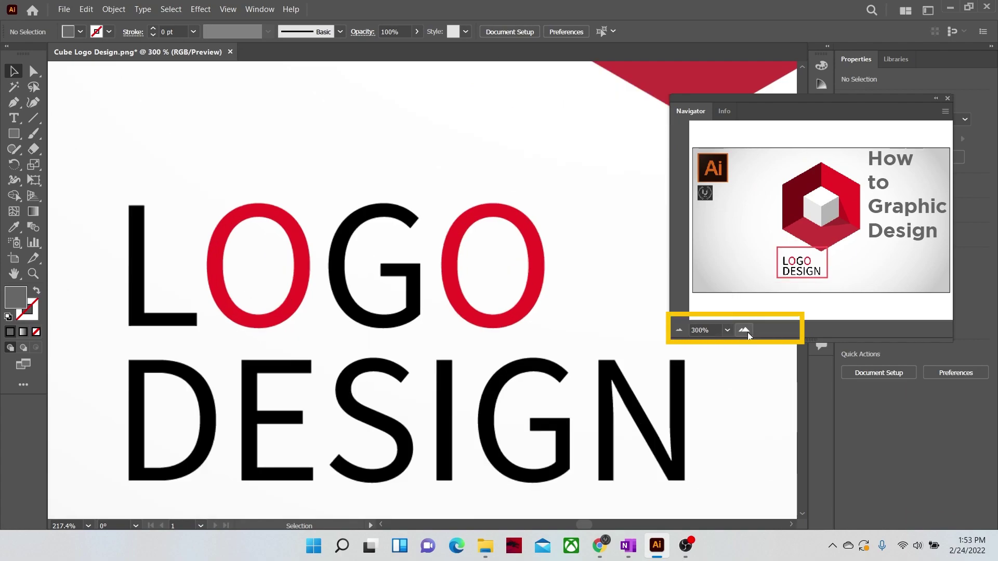
left_click(744, 330)
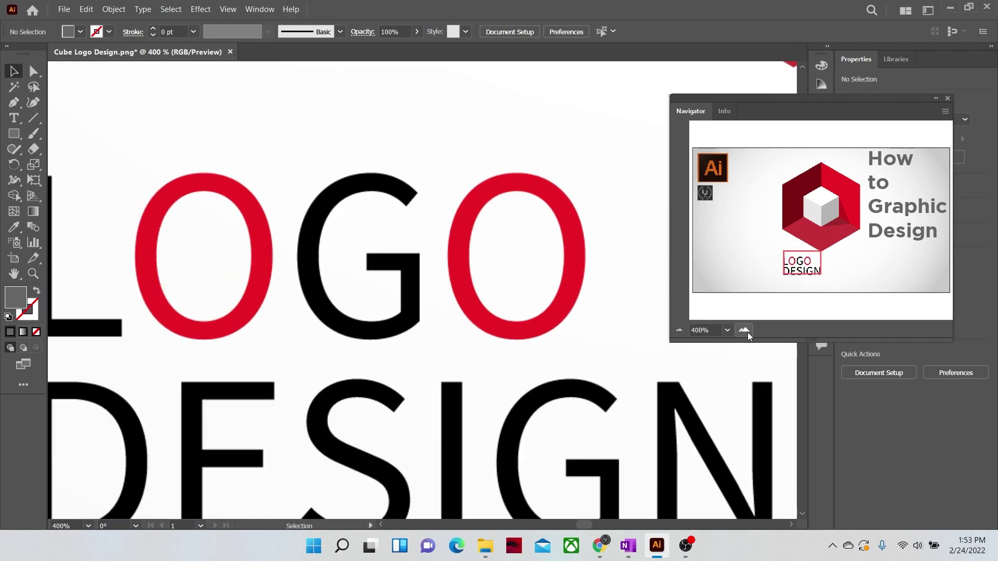
left_click(677, 331)
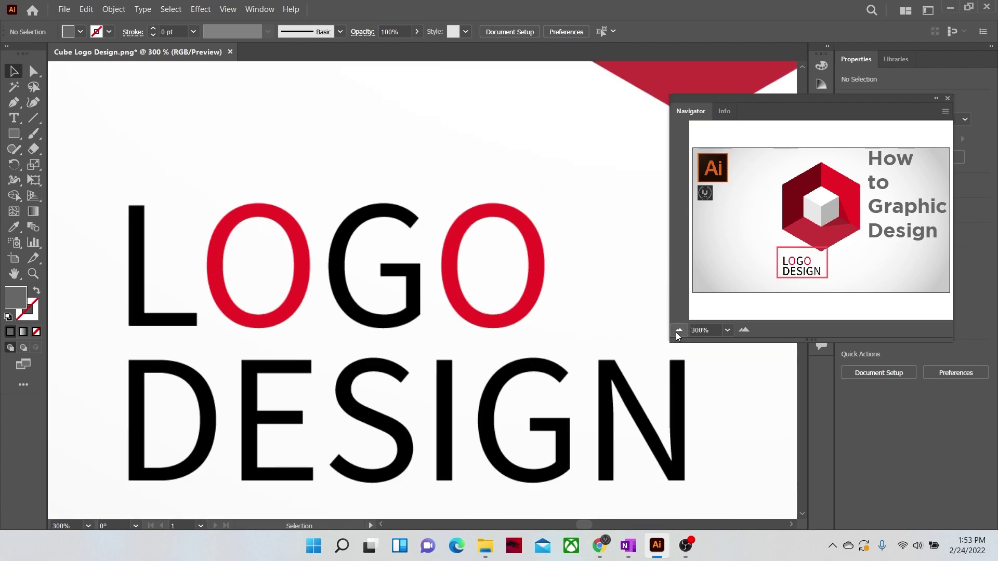
left_click(675, 332)
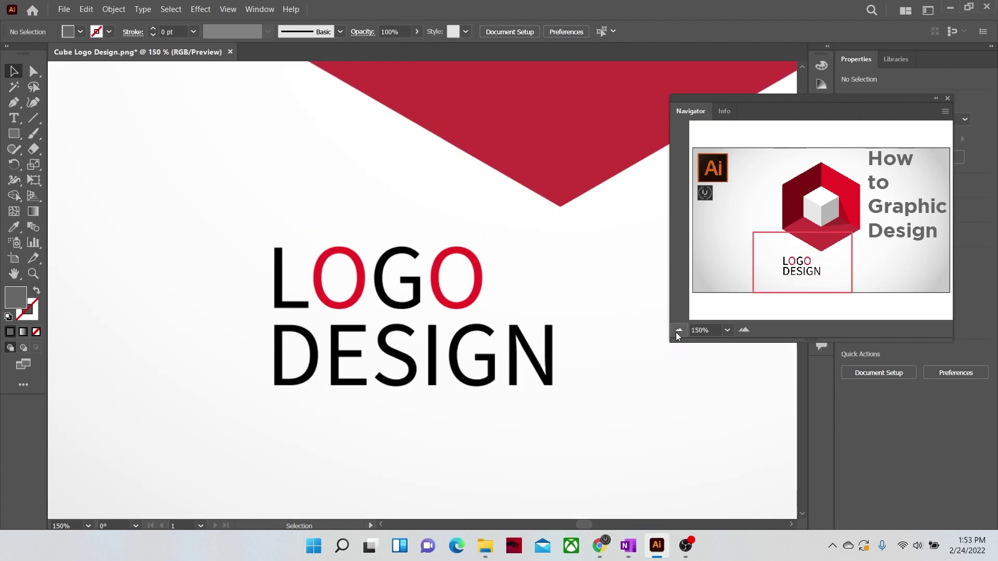
- Jump to the 800% preset, return to 100% with Ctrl+1, and close the Navigator
left_click(727, 331)
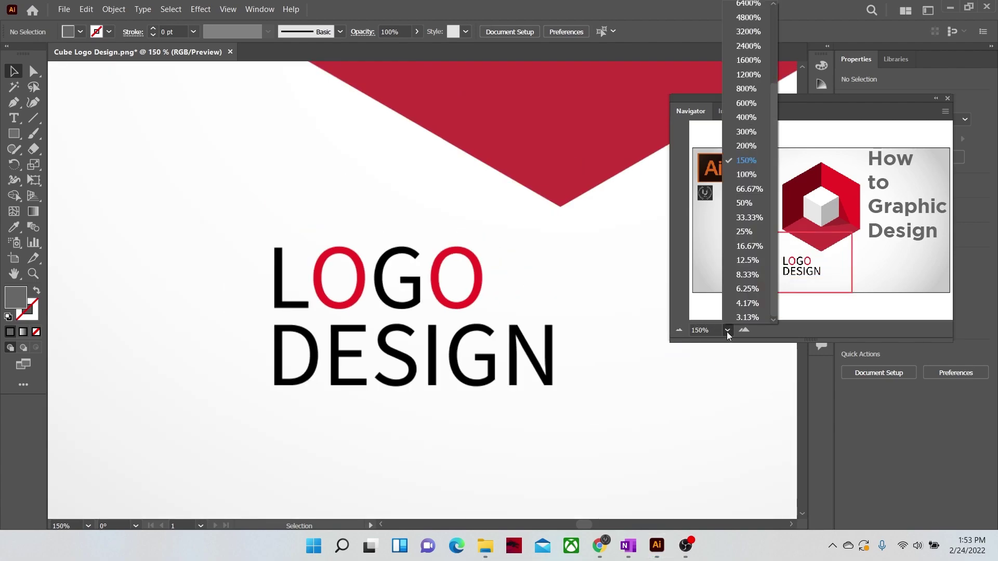
left_click(746, 89)
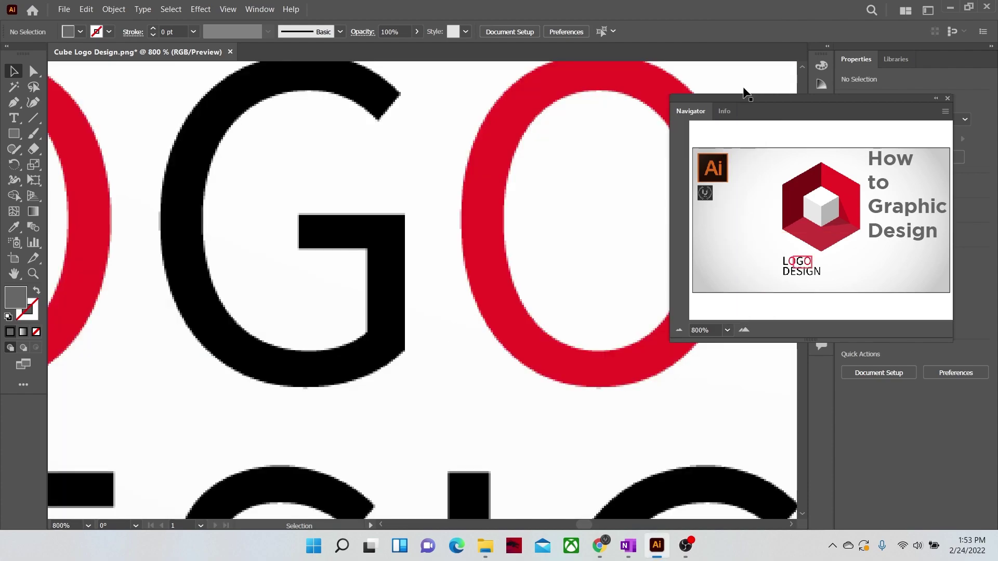
key("ctrl+1")
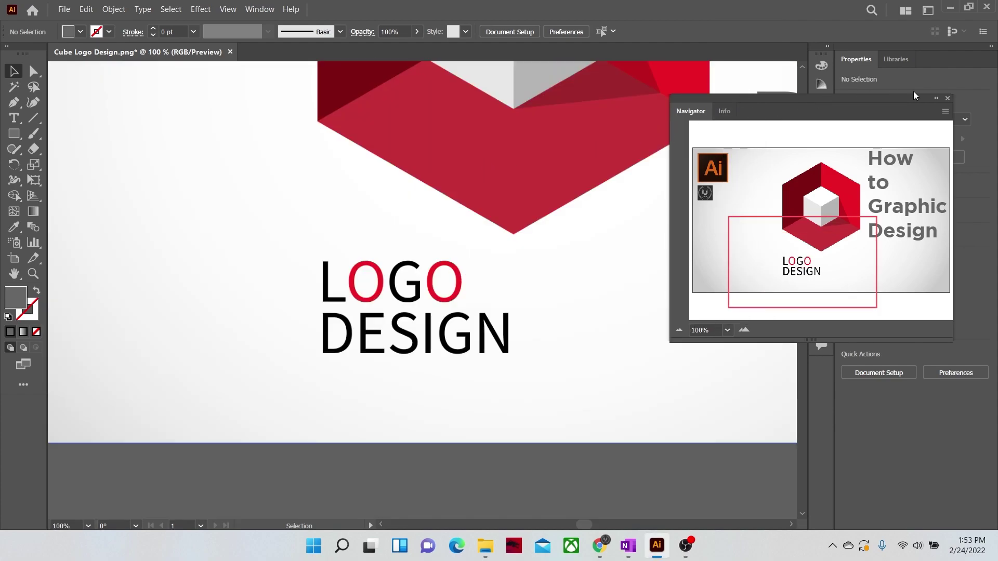
left_click(949, 100)
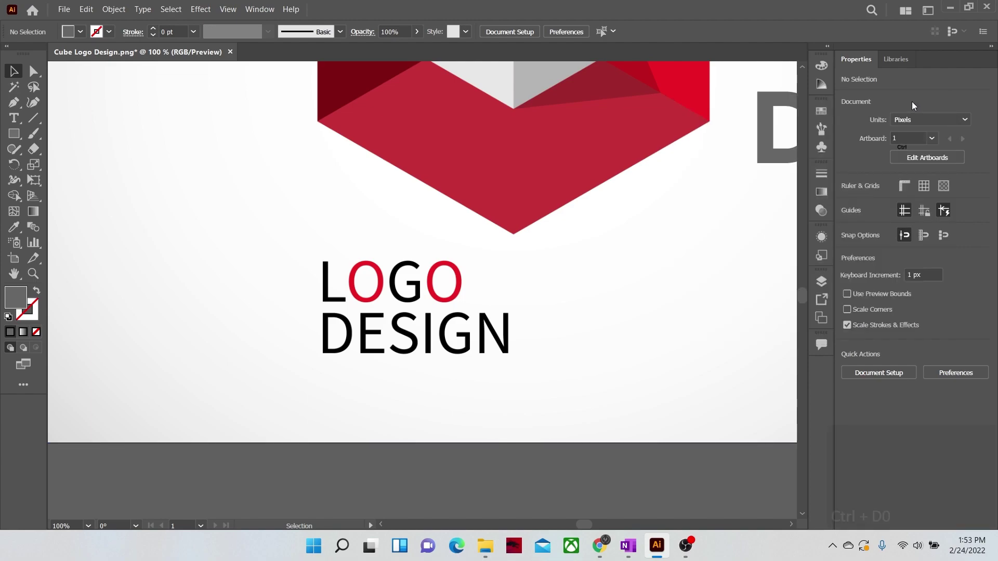
- Fit the artboard and rotate the How to Graphic Design heading by its corner handle
key("ctrl+0")
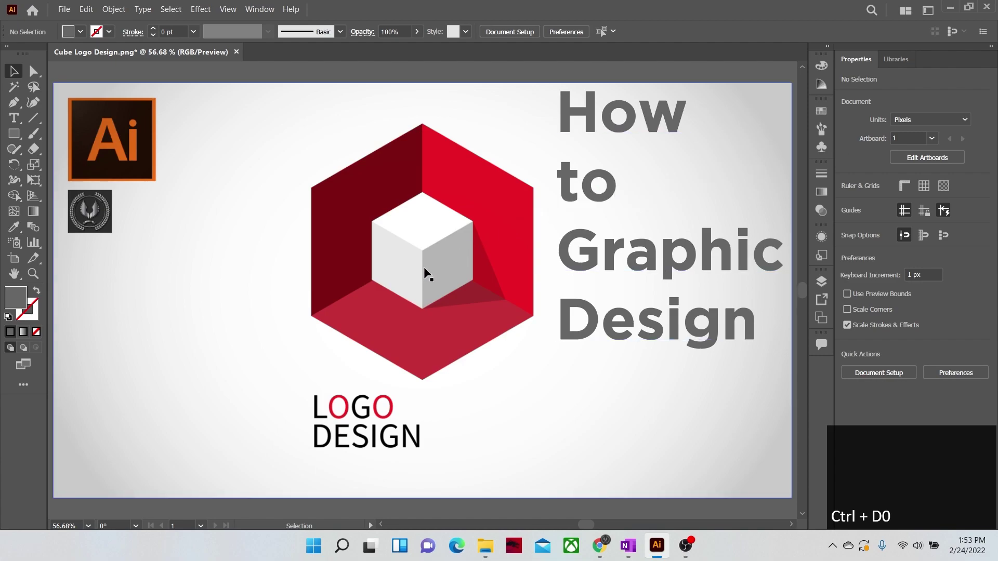
left_click(612, 267)
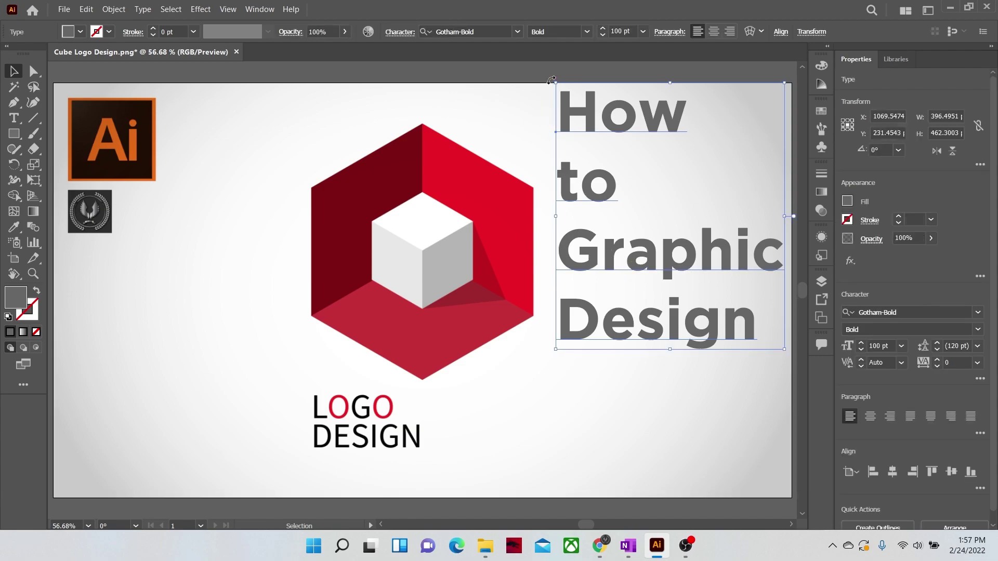
left_click_drag(552, 81, 513, 299)
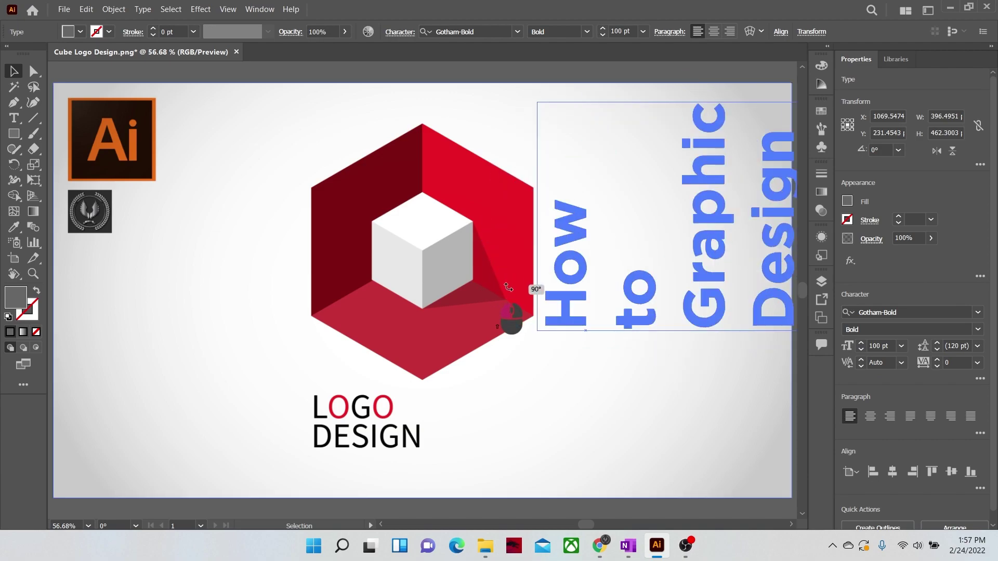
left_click(523, 405)
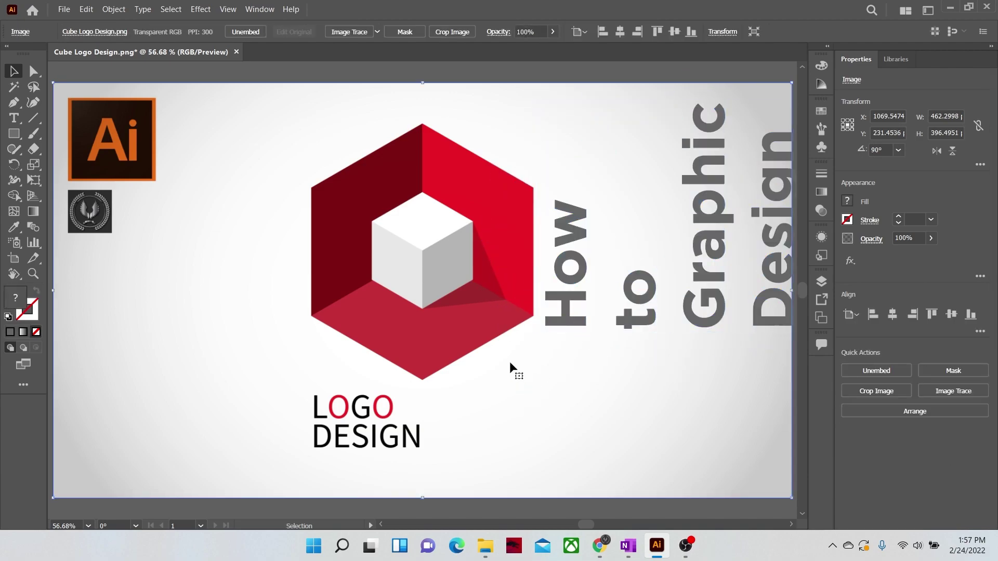
left_click(562, 304)
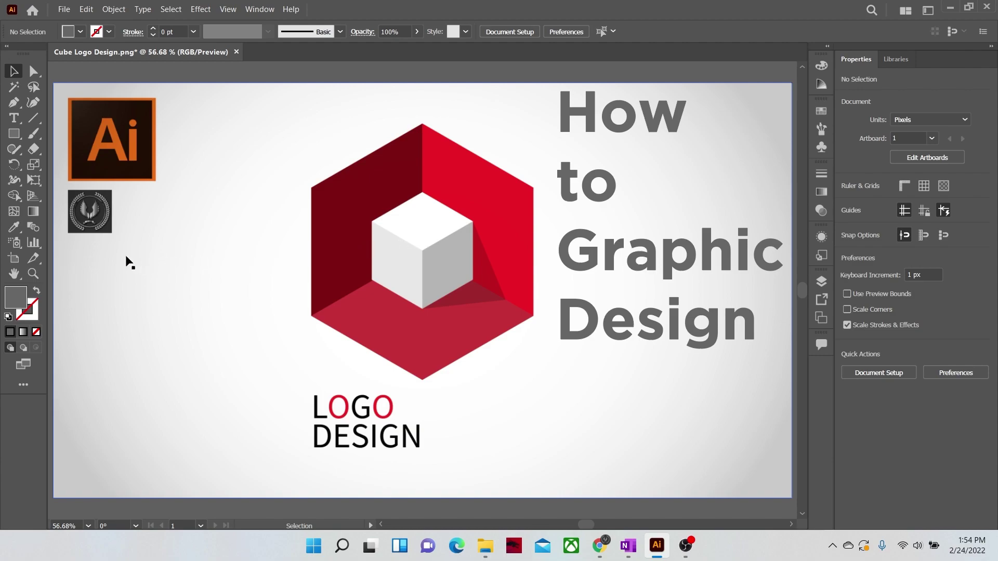
- Spin the canvas to about 15°, 60° and 45° with Rotate View, then reset to 0°
left_click(15, 275)
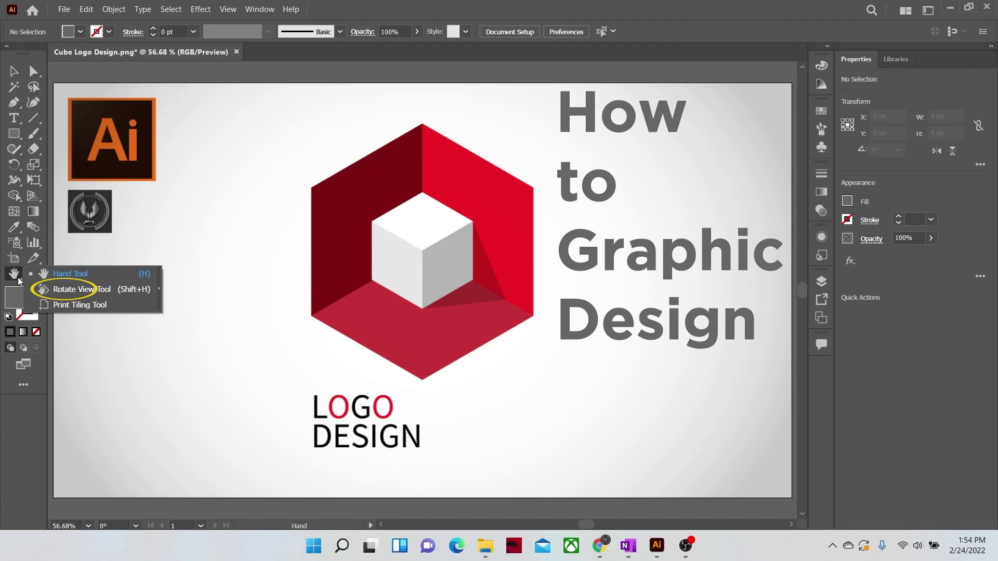
left_click(78, 290)
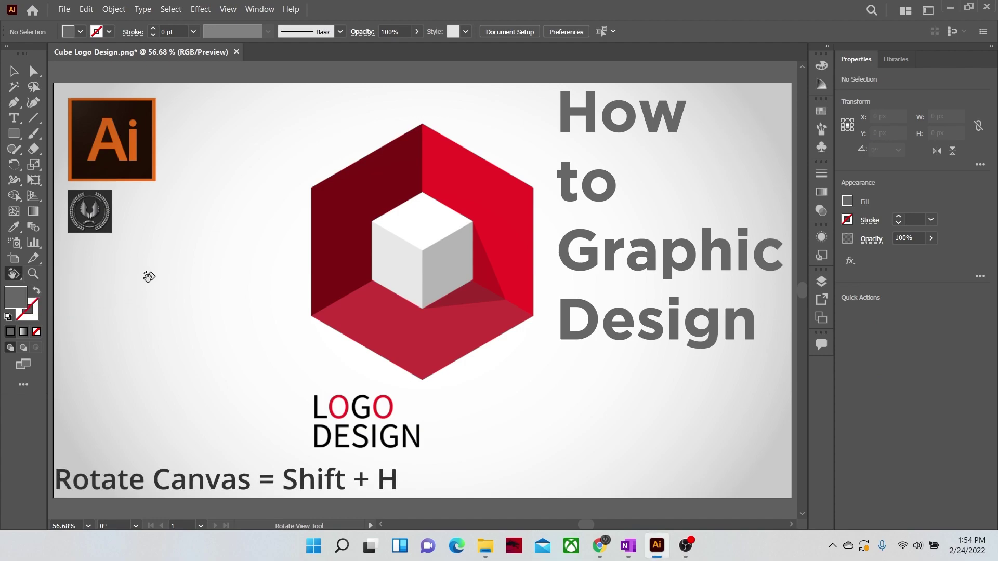
mouse_move(149, 276)
left_mouse_down()
mouse_move(184, 346)
mouse_move(262, 397)
mouse_move(216, 365)
left_mouse_up()
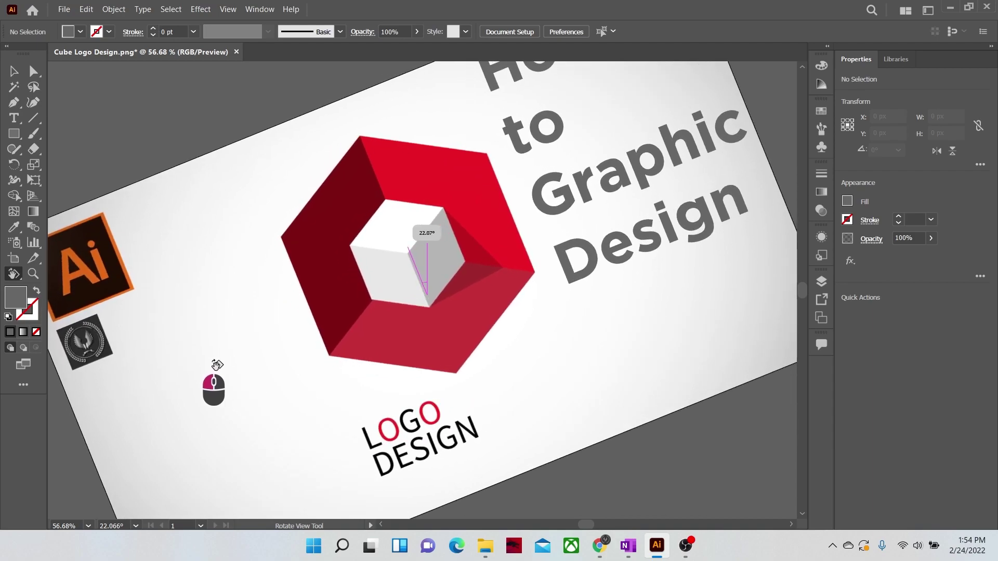
mouse_move(217, 365)
left_mouse_down()
mouse_move(318, 414)
mouse_move(425, 432)
left_mouse_up()
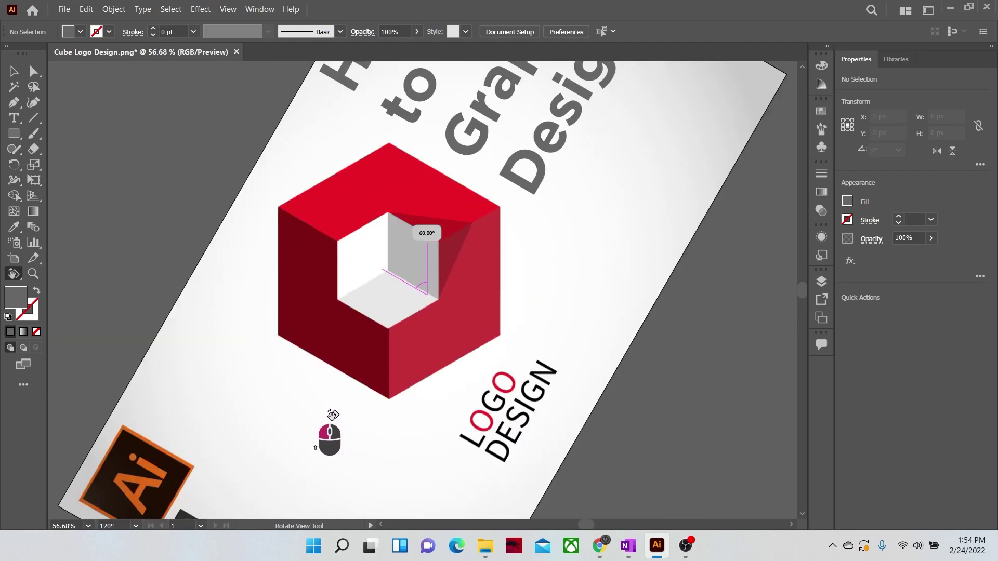
left_click_drag(425, 432, 283, 389)
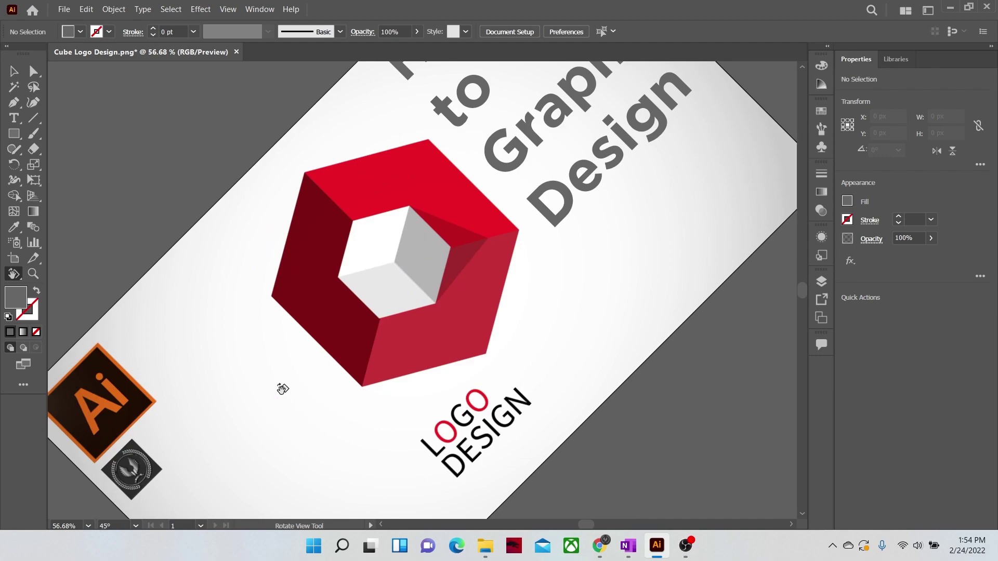
key("Escape")
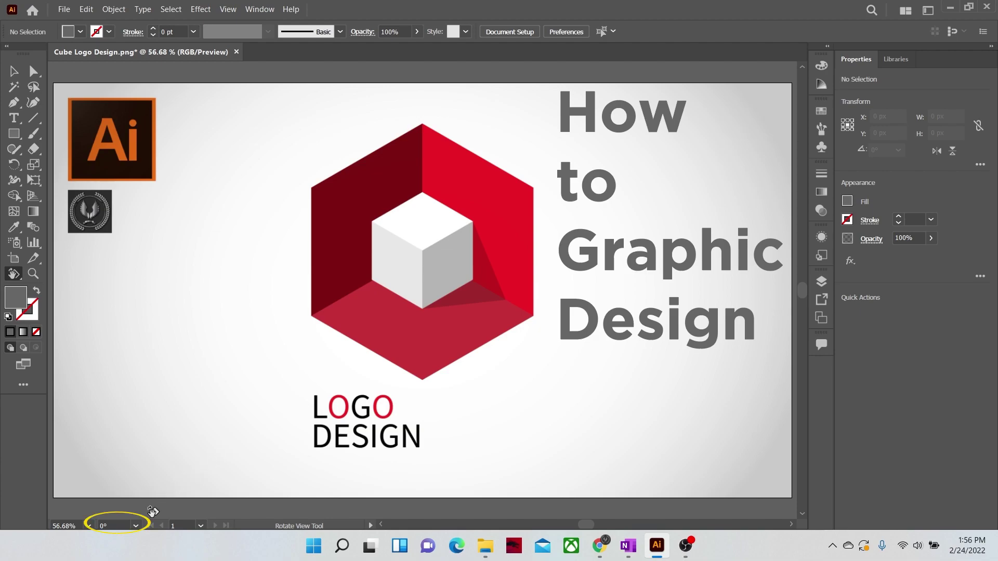
left_click(135, 526)
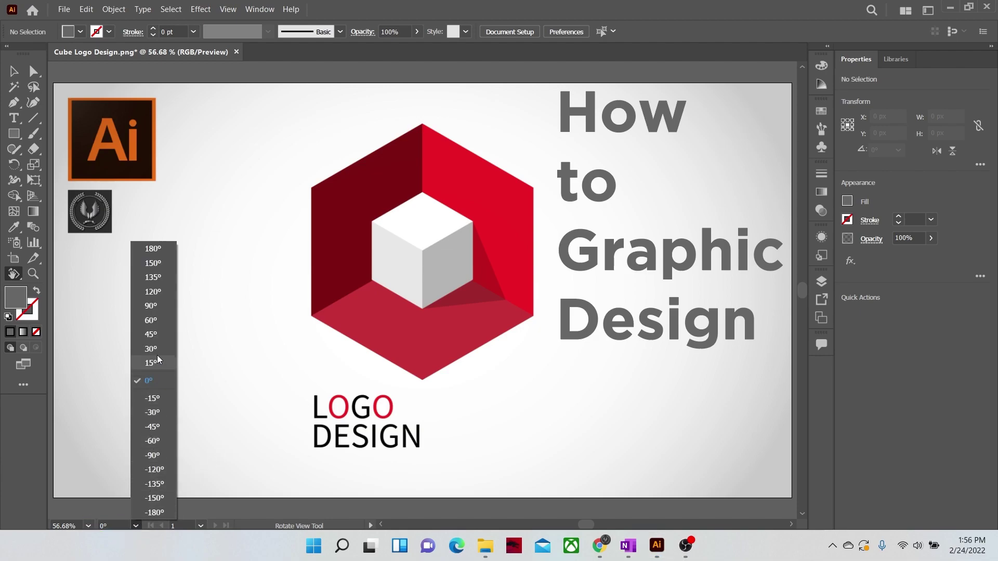
left_click(158, 310)
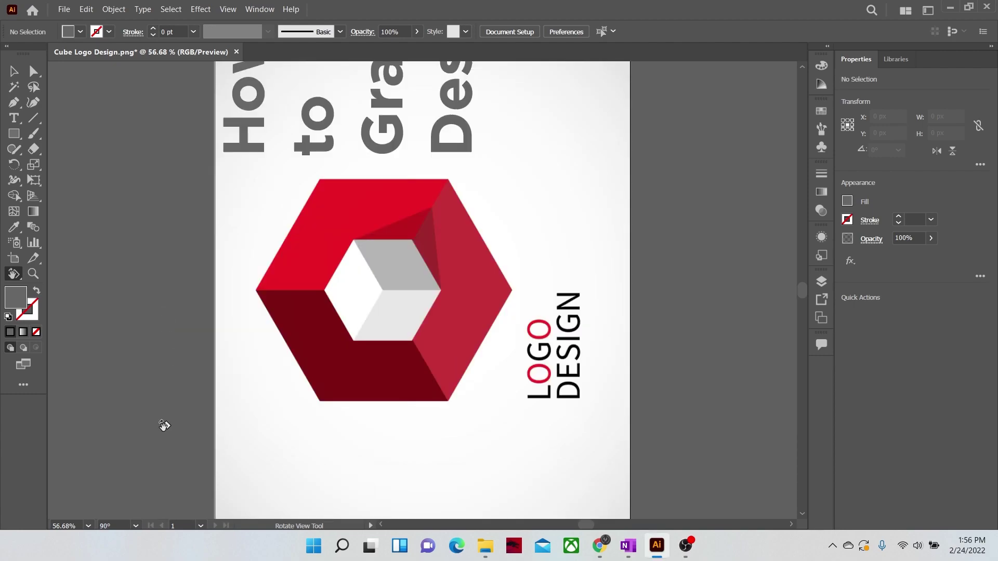
left_click(134, 525)
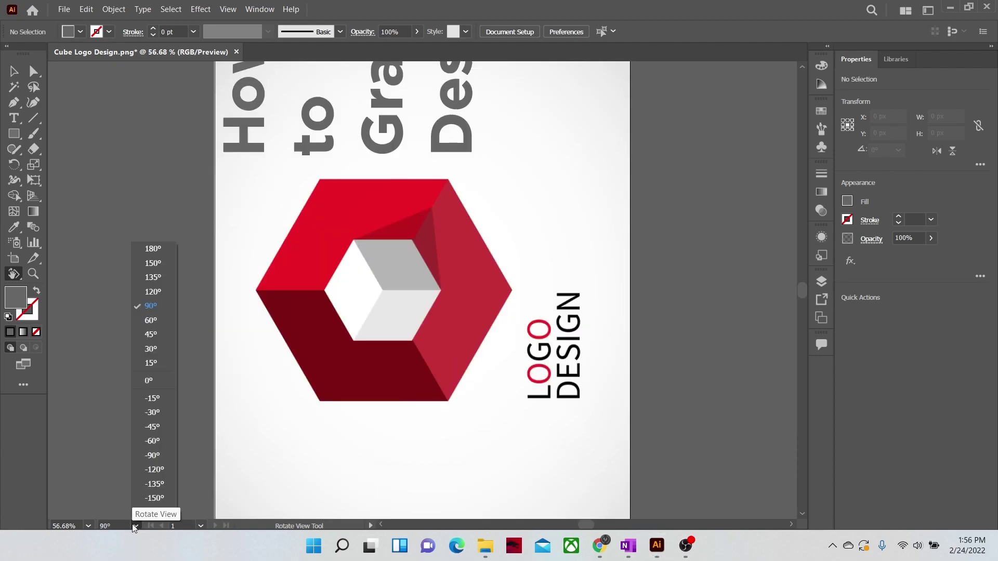
left_click(155, 382)
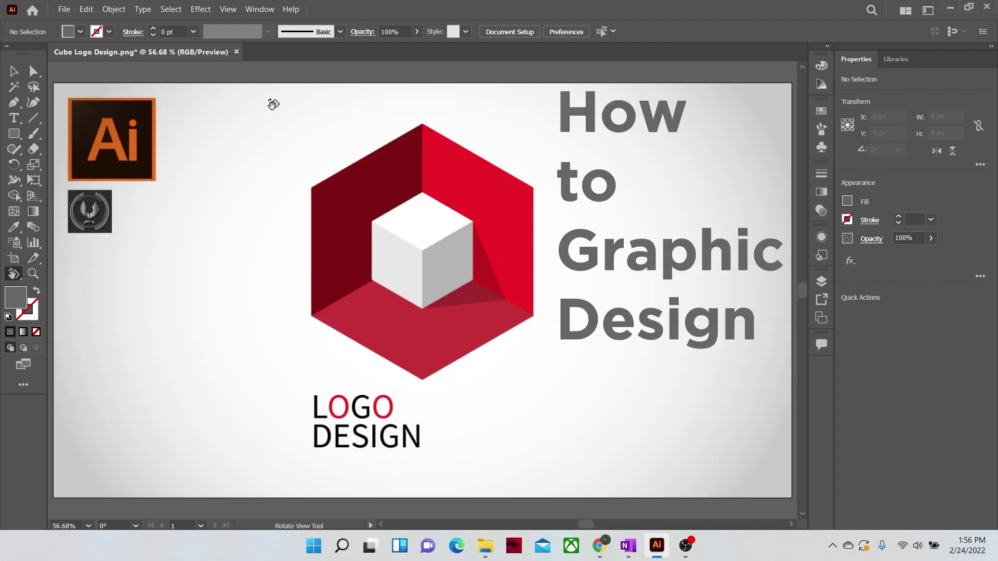
- Rotate the view to 45° with View > Rotate View, then reset it to 0°
left_click(229, 12)
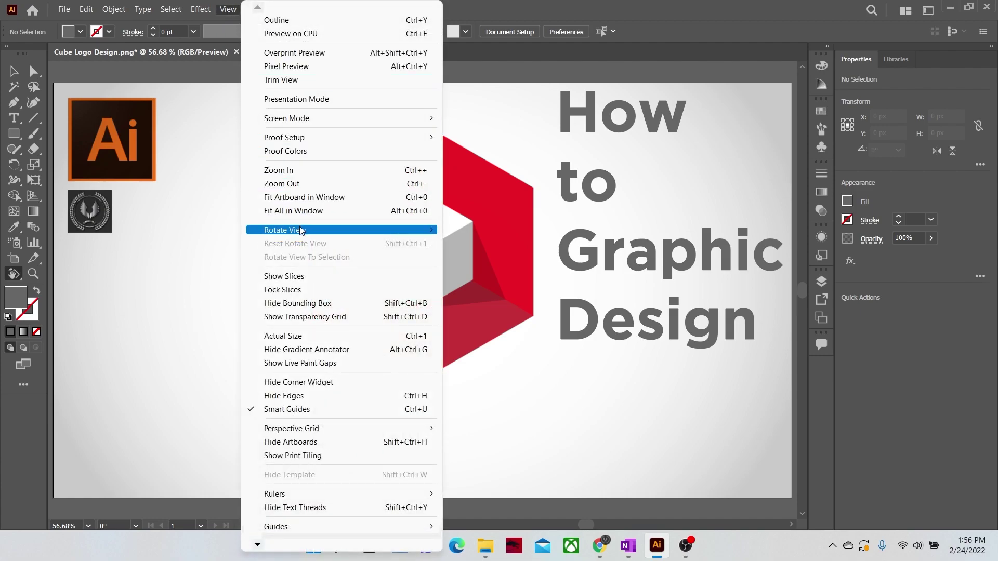
mouse_move(341, 230)
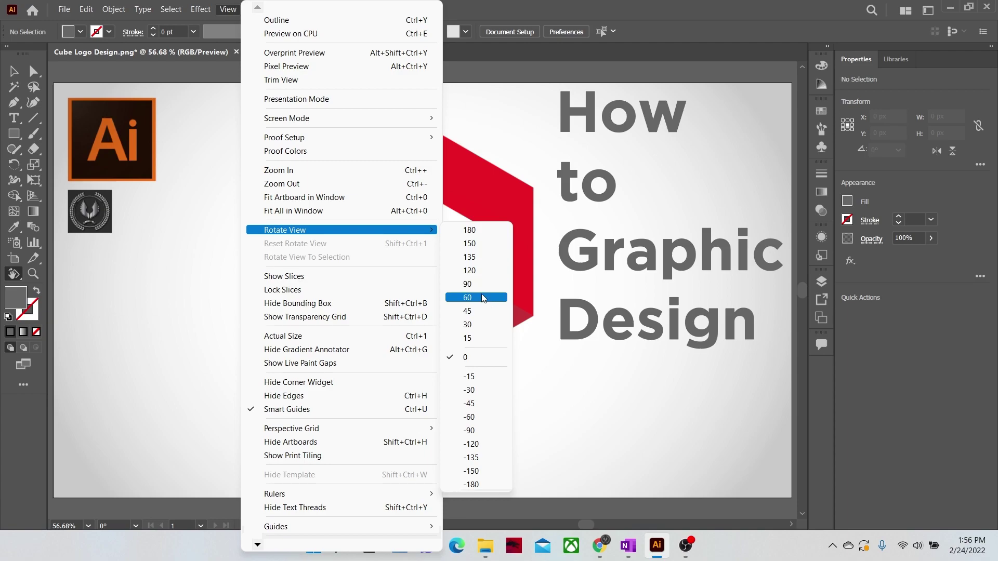
left_click(467, 310)
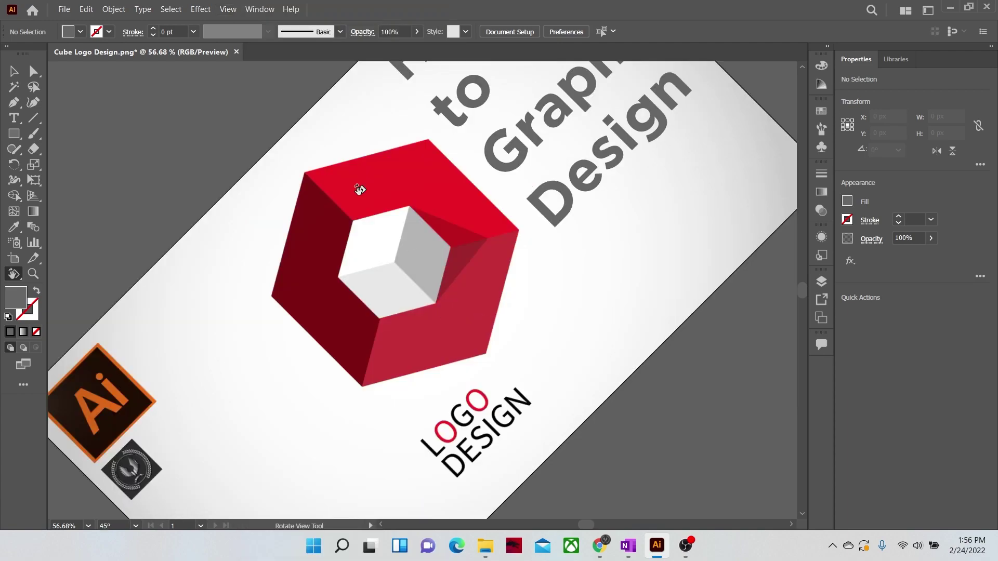
left_click(228, 10)
left_click(466, 356)
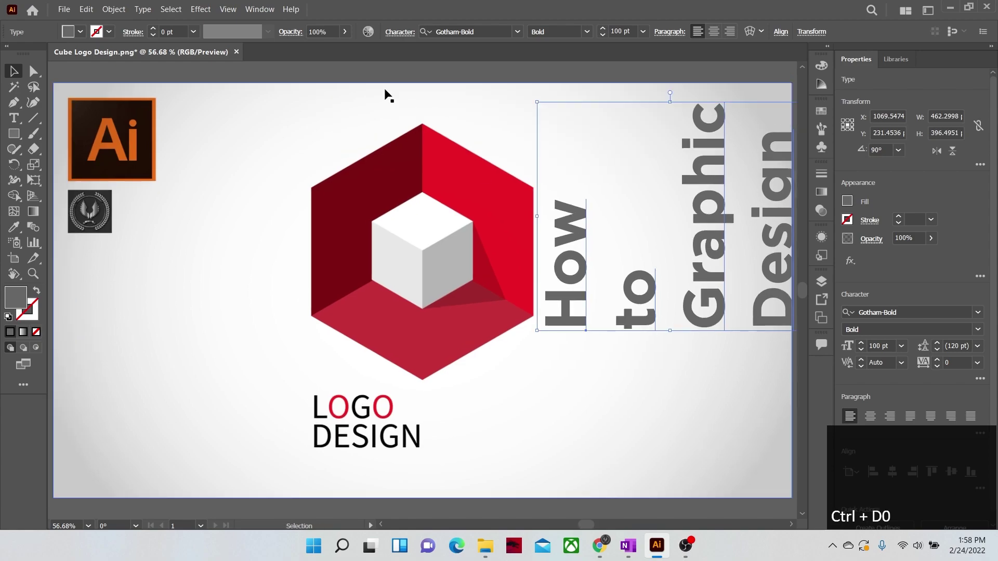
left_click(228, 9)
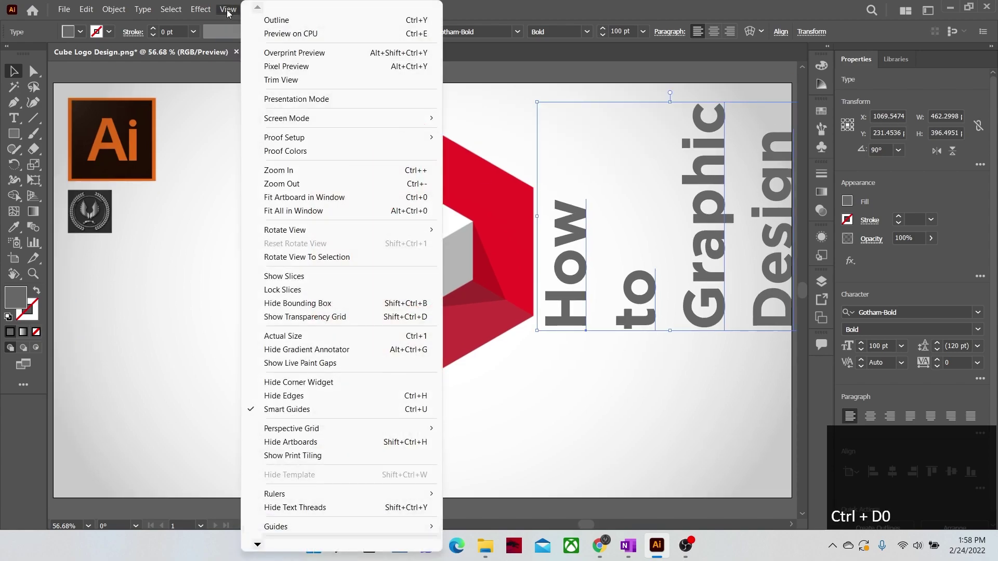
left_click(307, 257)
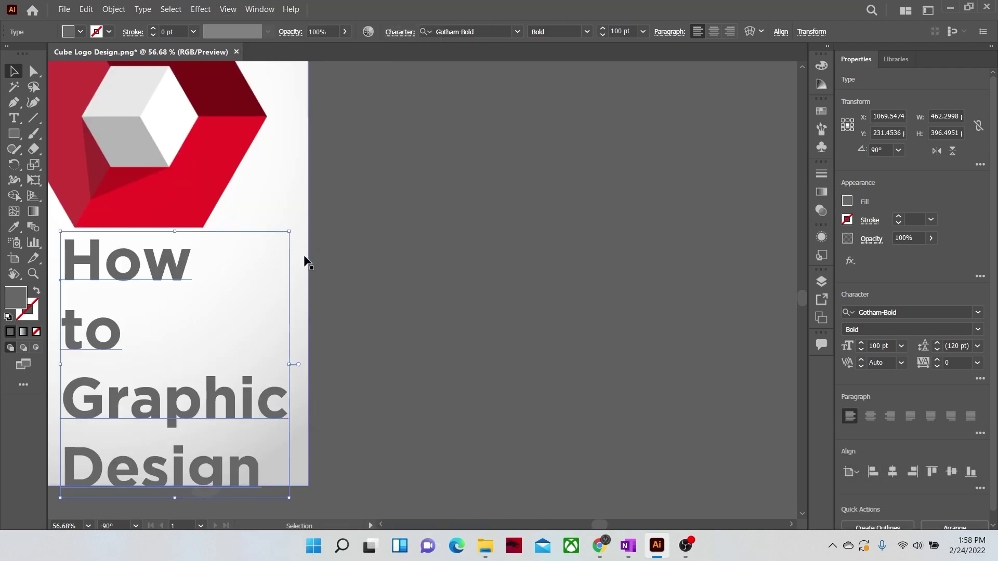
key("Escape")
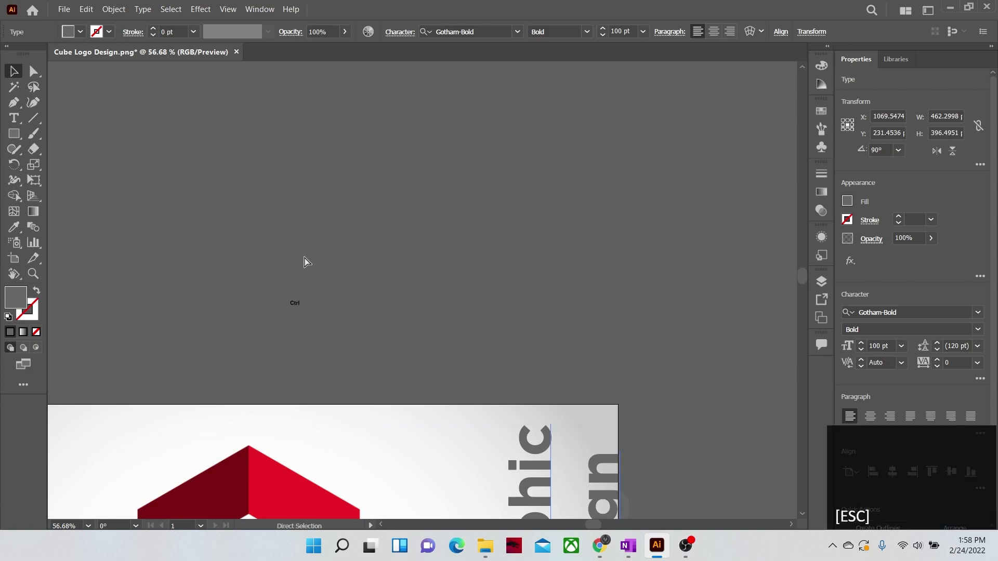
key("ctrl+0")
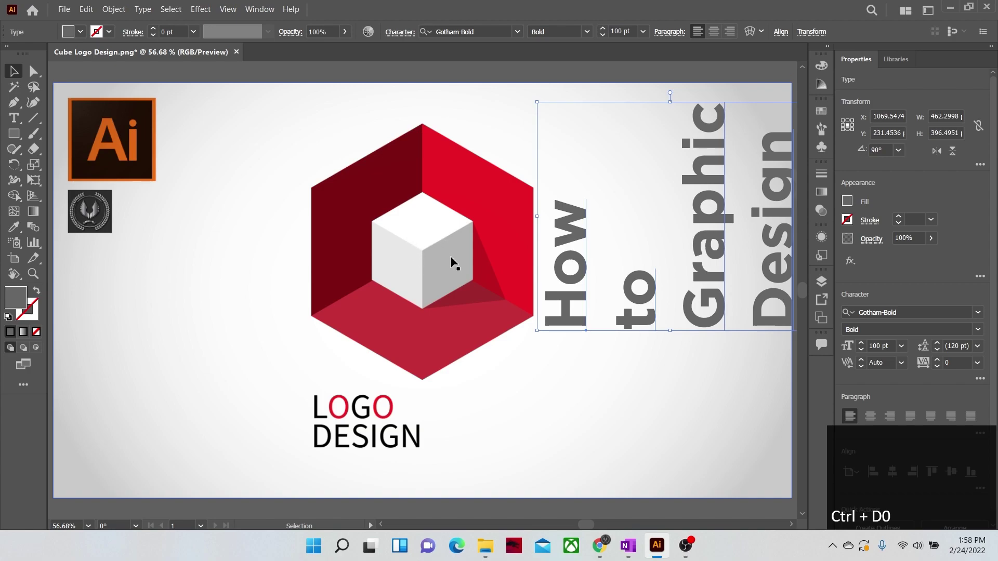
key("ctrl+0")
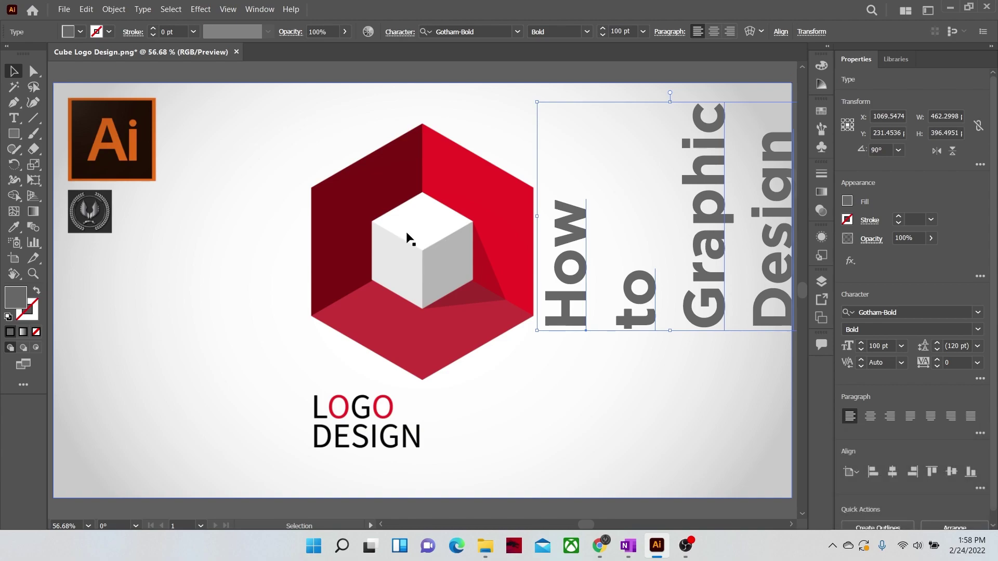
key("Escape")
key("ctrl+0")
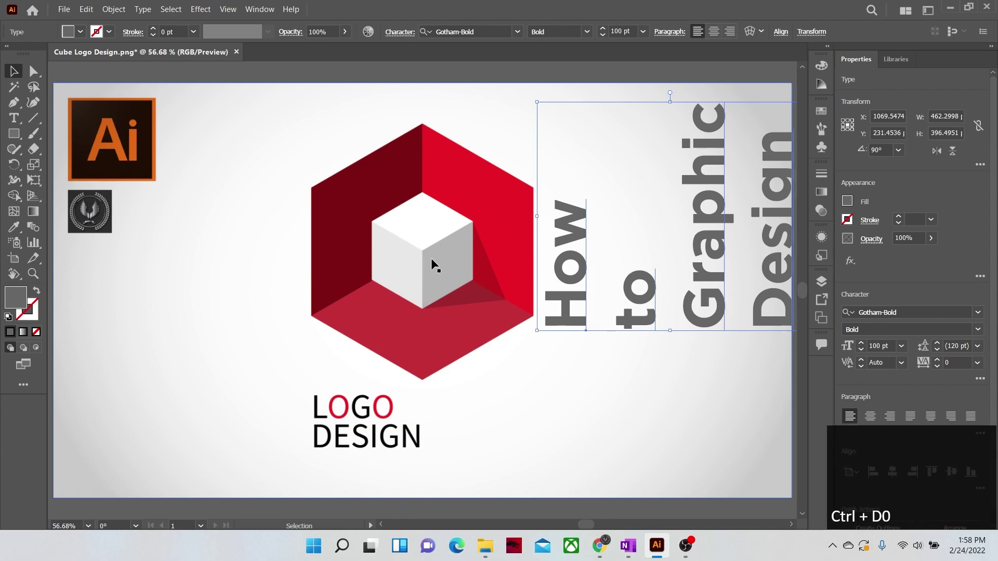